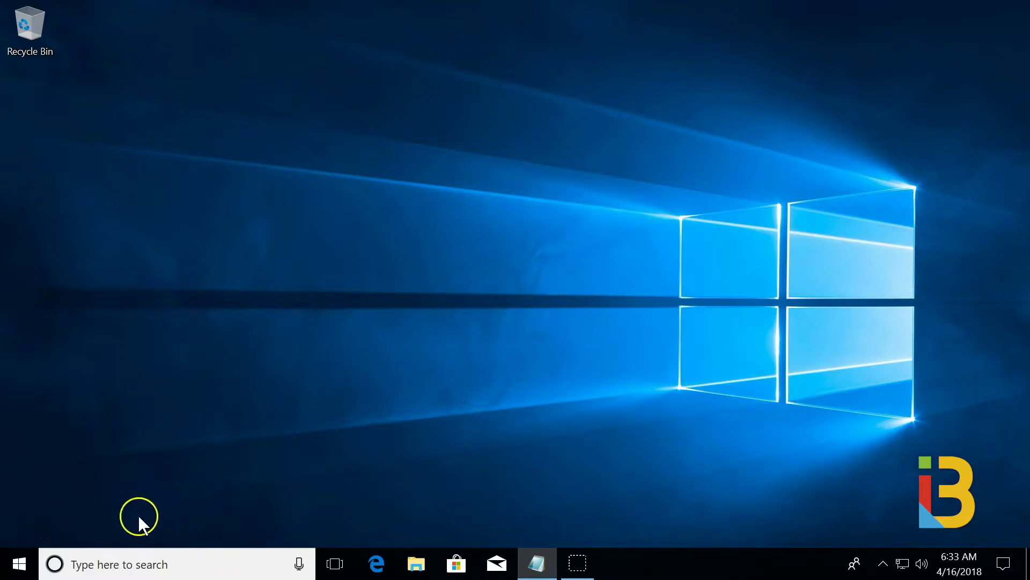
Go to Settings > Ease of Access, landing on the Narrator page with Microsoft David voice.
left_click(19, 564)
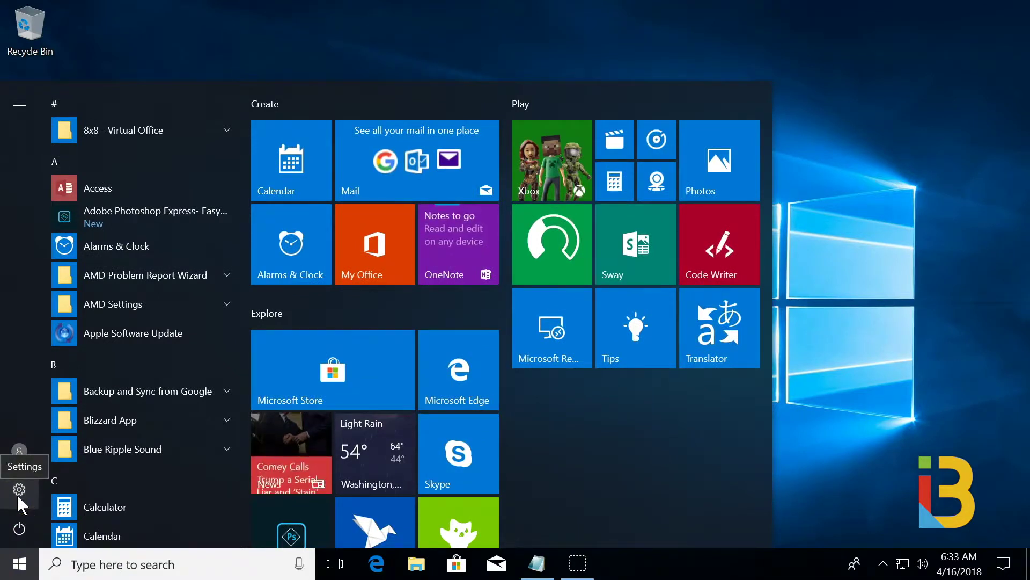
left_click(19, 491)
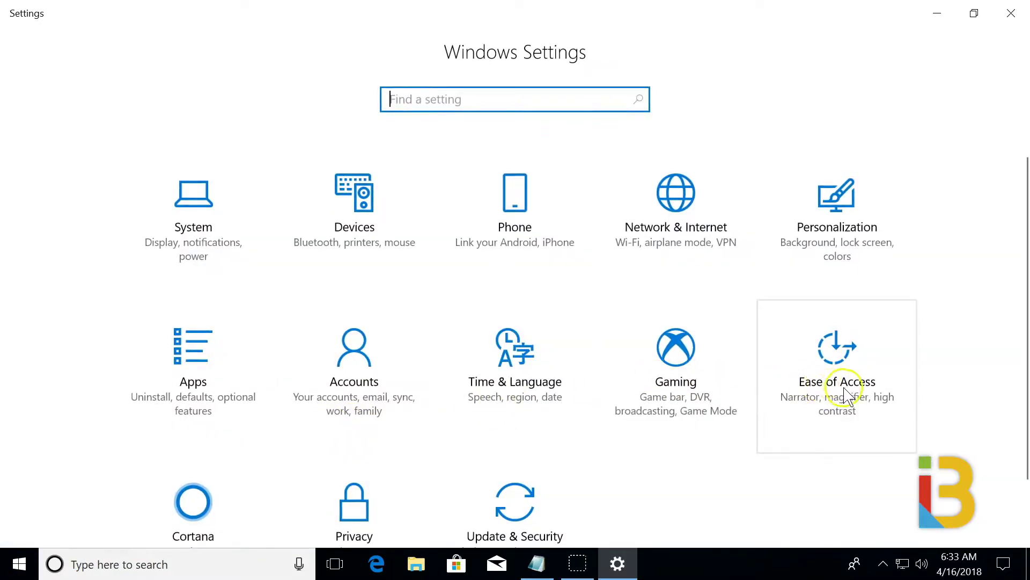
left_click(846, 395)
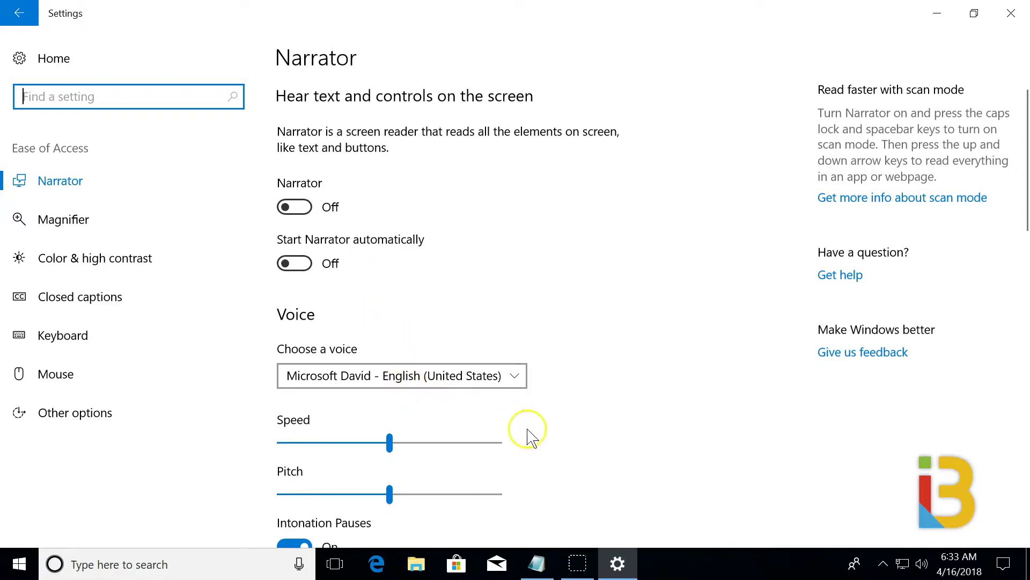
scroll(543, 437, "down", 4)
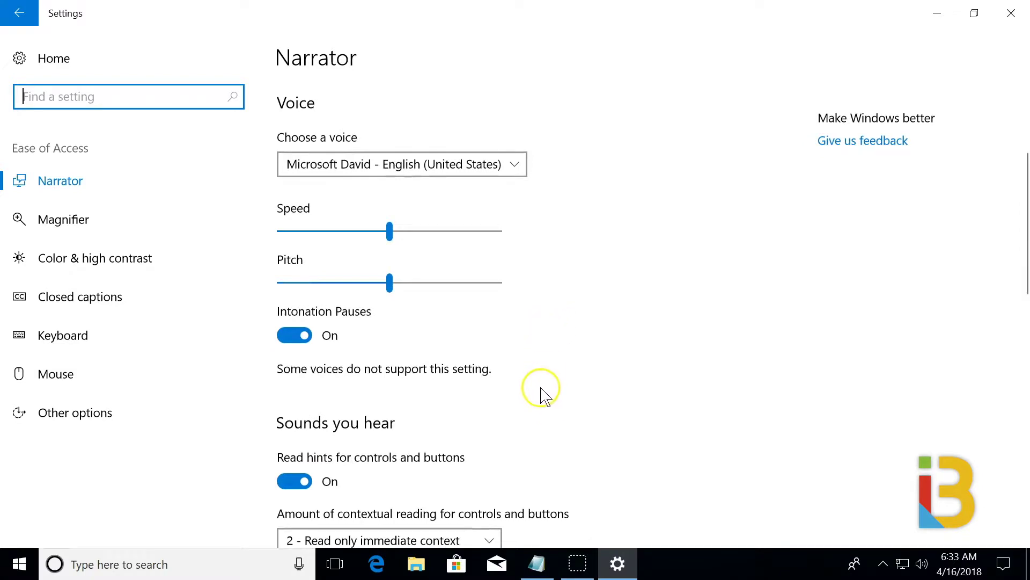
scroll(504, 416, "down", 2)
scroll(503, 409, "down", 3)
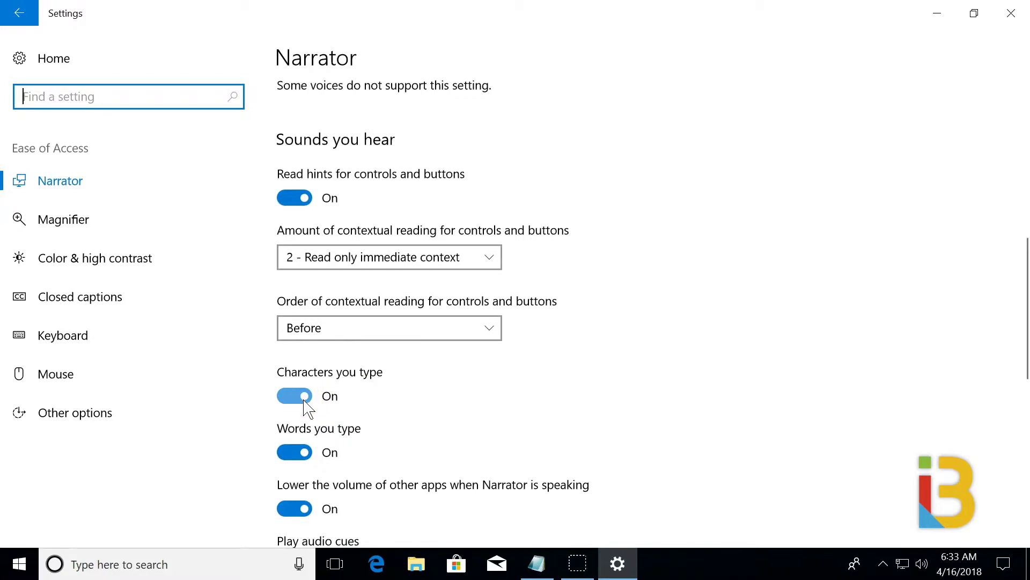
scroll(322, 453, "down", 1)
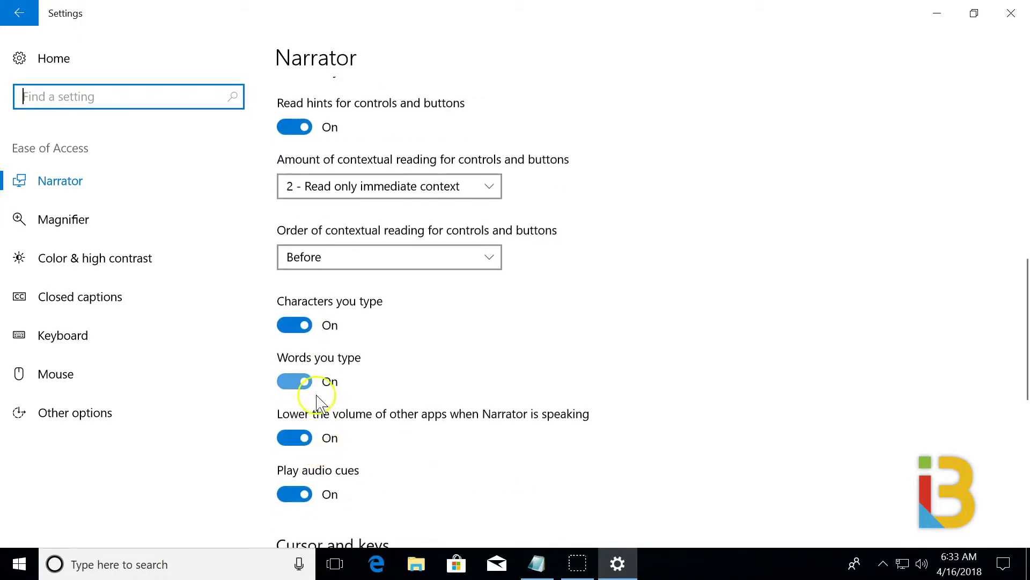
scroll(327, 398, "down", 6)
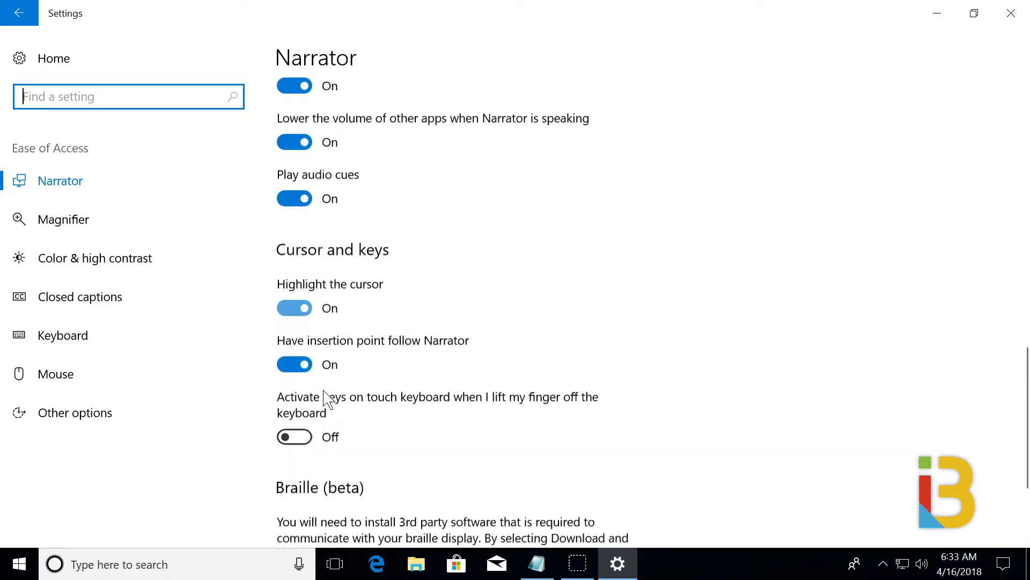
Switch Magnifier on from its settings page, zooming the screen to 200%.
left_click(117, 226)
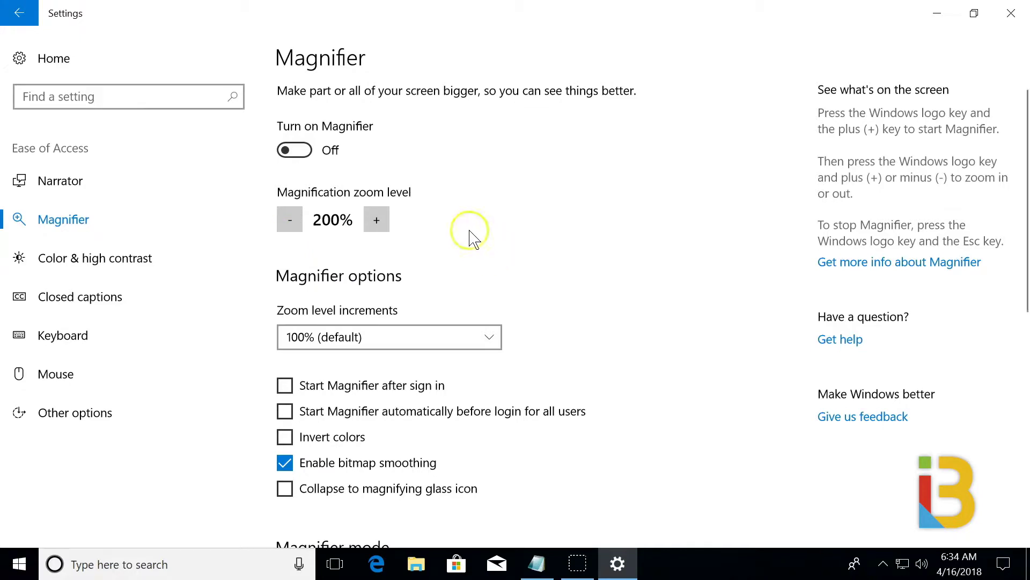
left_click(304, 152)
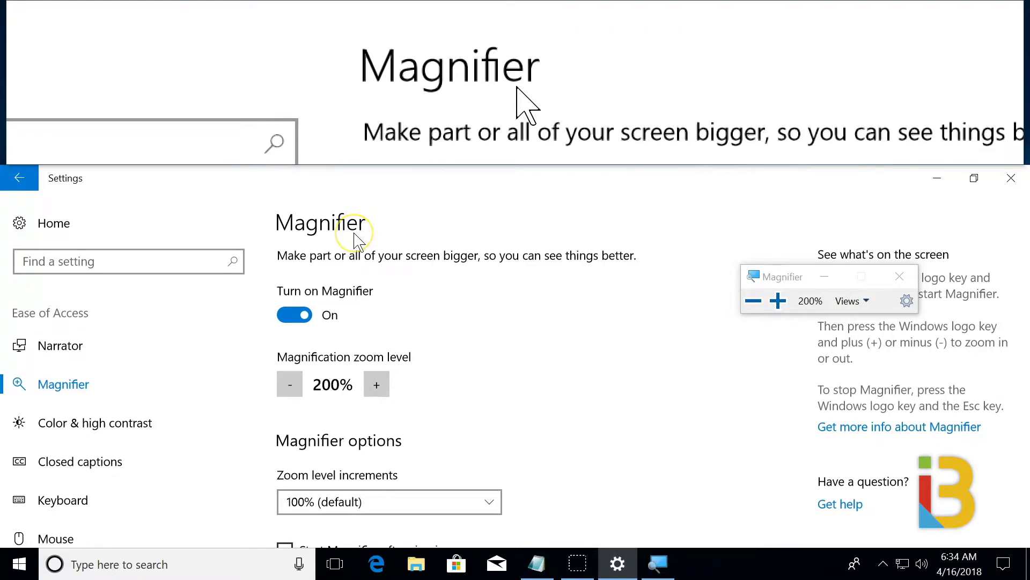
Step the magnification zoom level up to 500%, then back down to 100%.
left_click(376, 384)
left_click(376, 385)
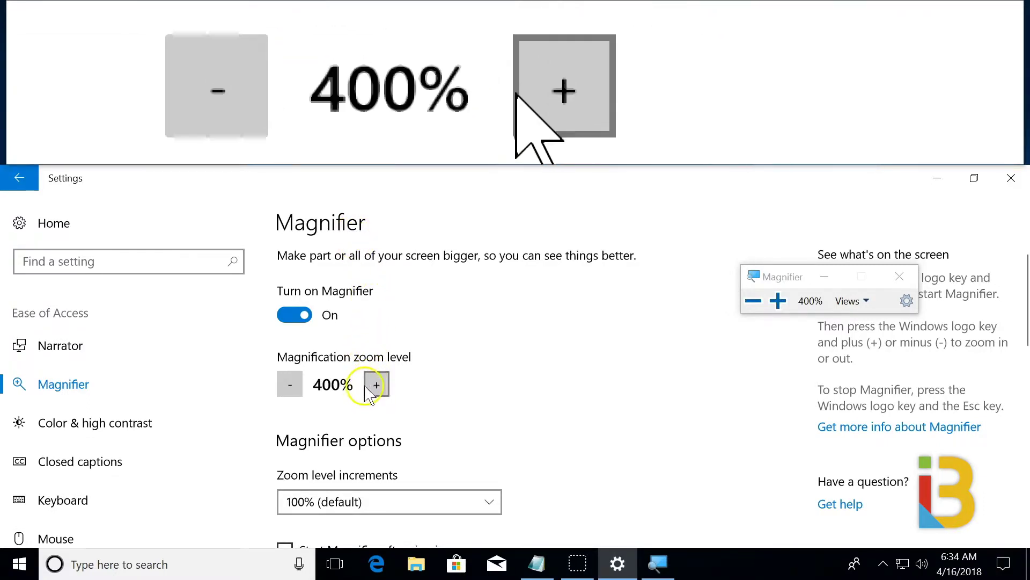
left_click(376, 384)
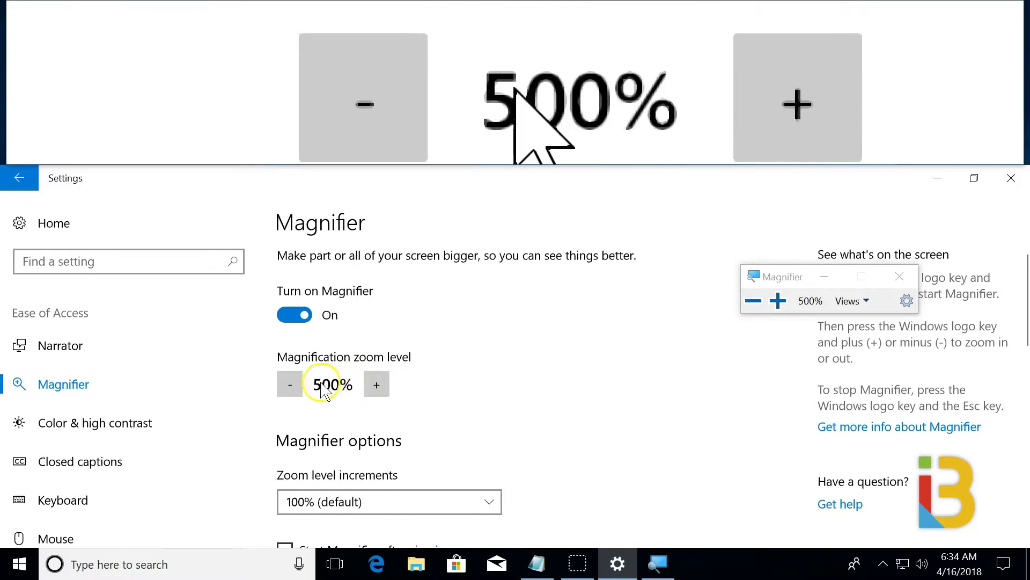
left_click(301, 390)
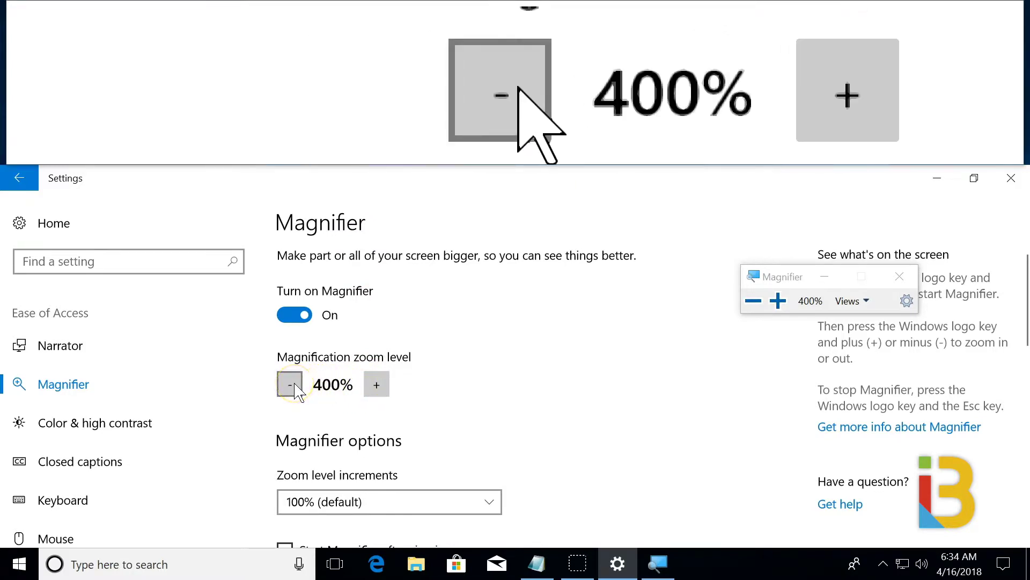
left_click(299, 393)
left_click(293, 385)
left_click(293, 387)
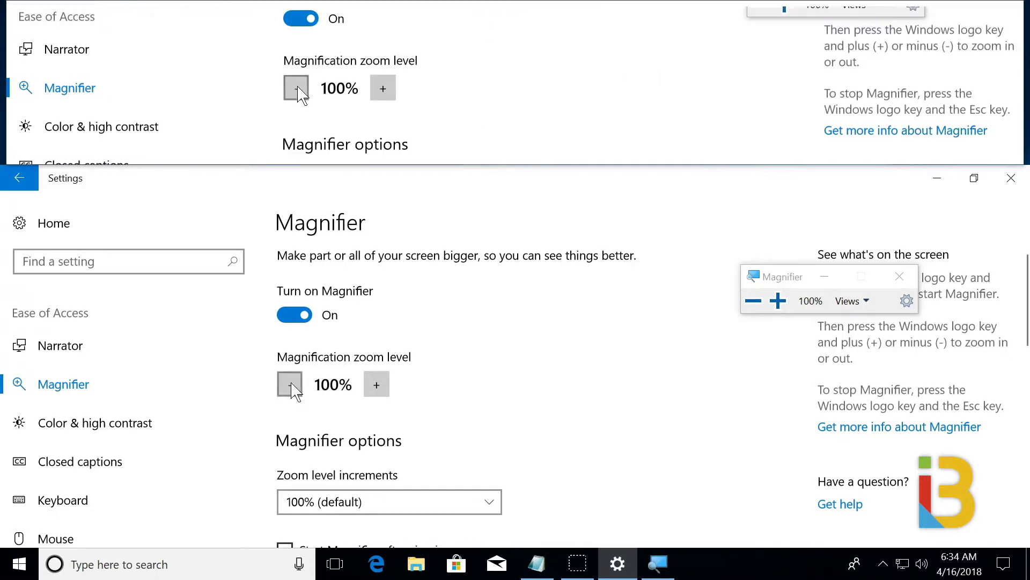
Return the zoom level to 200% and switch Magnifier off.
left_click(376, 386)
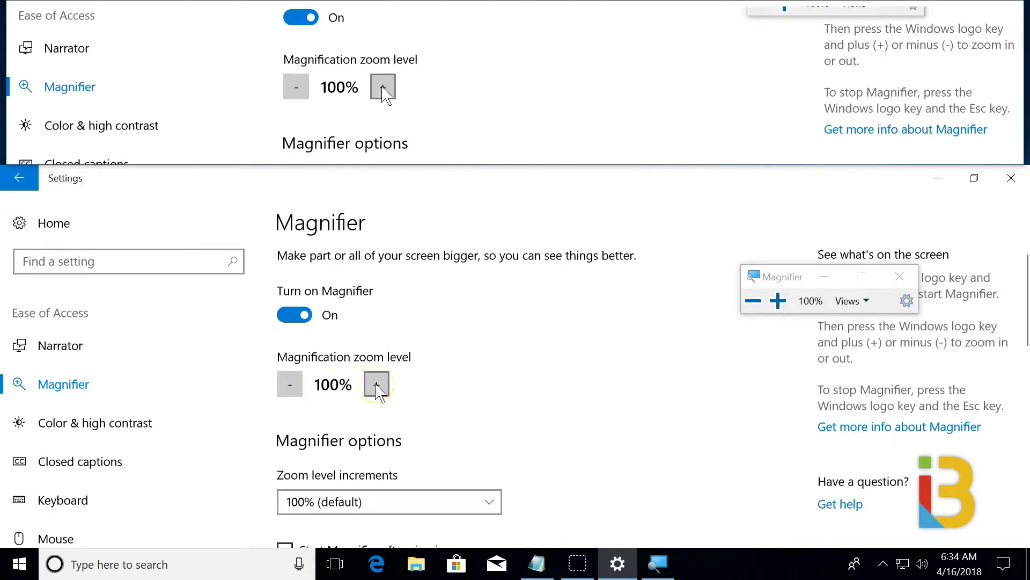
left_click(377, 385)
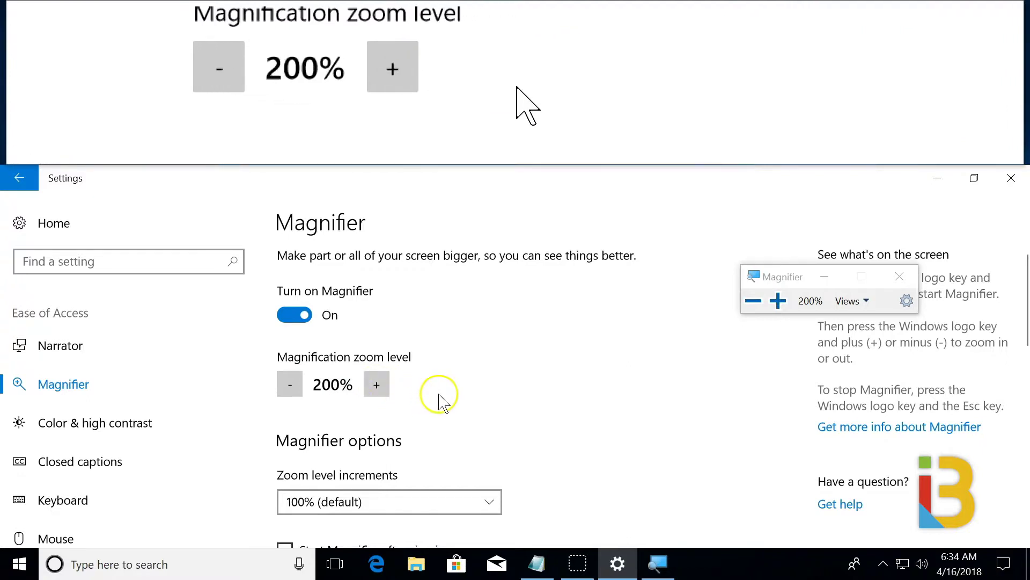
scroll(438, 401, "down", 5)
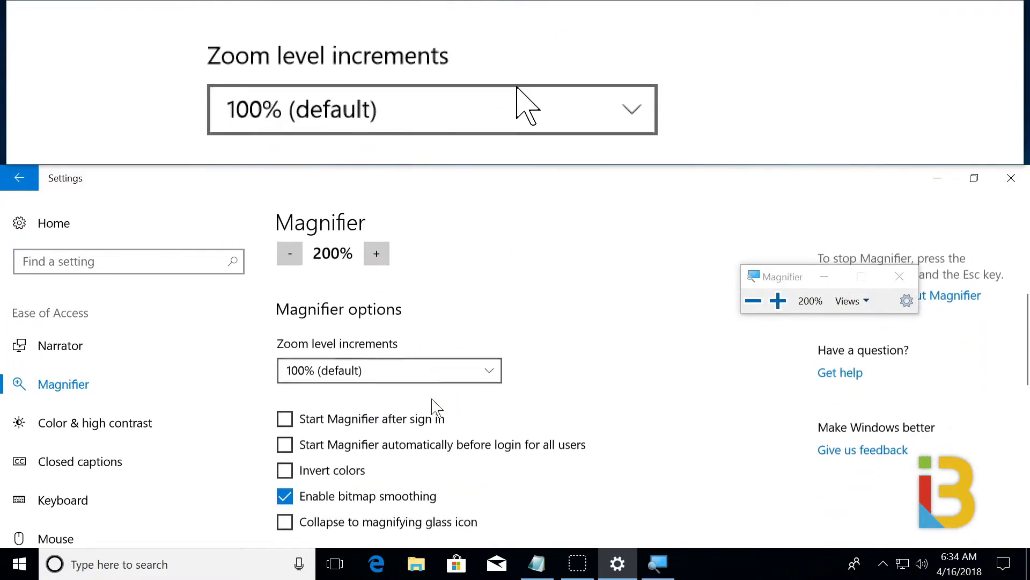
left_click(413, 410)
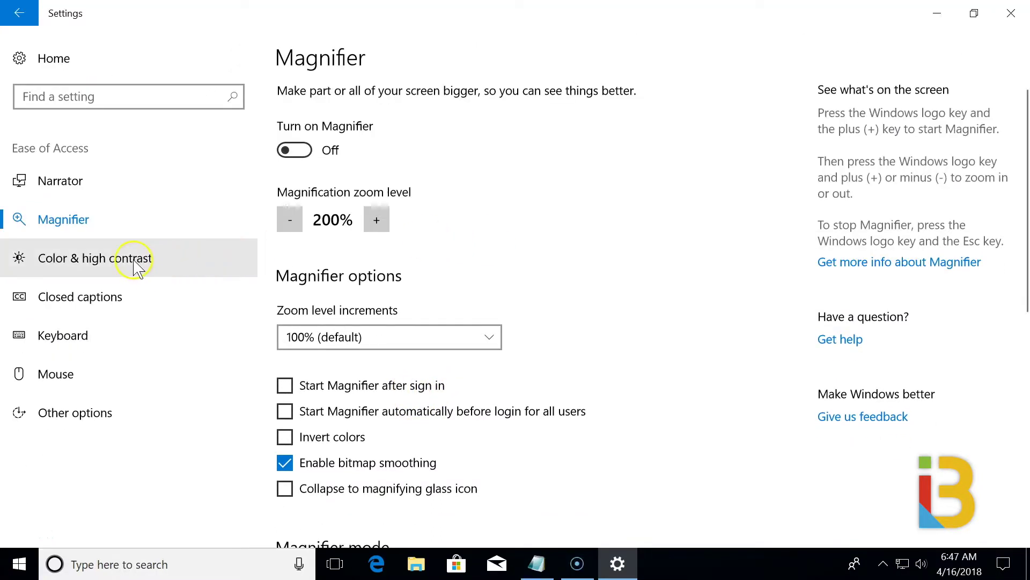
On Color & high contrast, try the inverted then Grayscale filters, then turn filtering off.
left_click(138, 268)
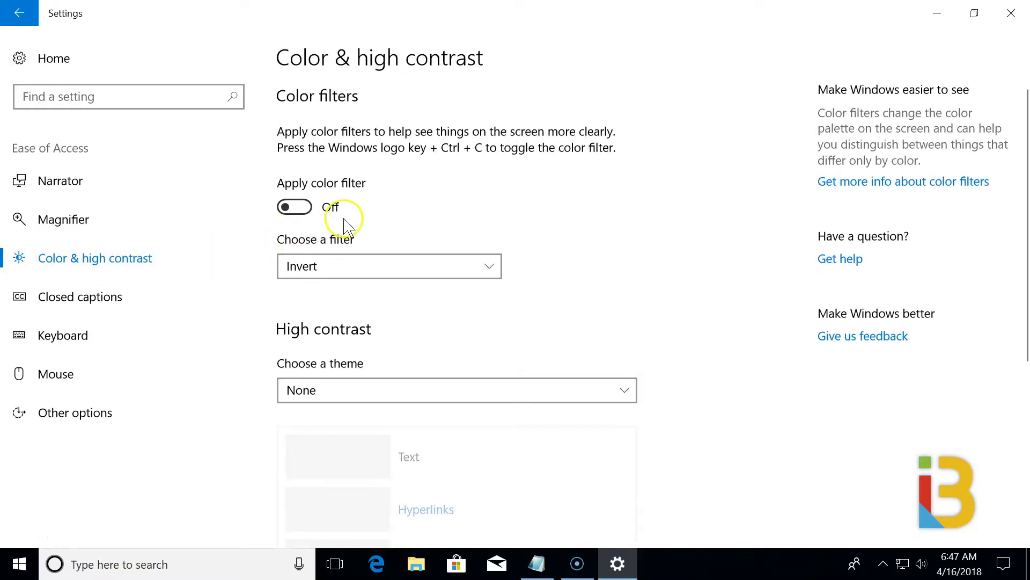
left_click(297, 208)
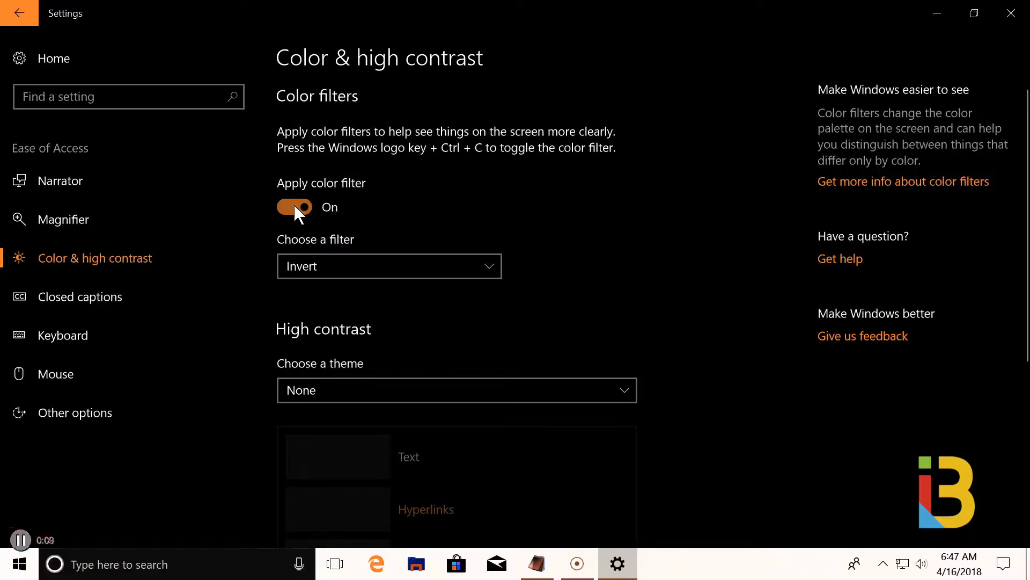
left_click(301, 261)
left_click(307, 249)
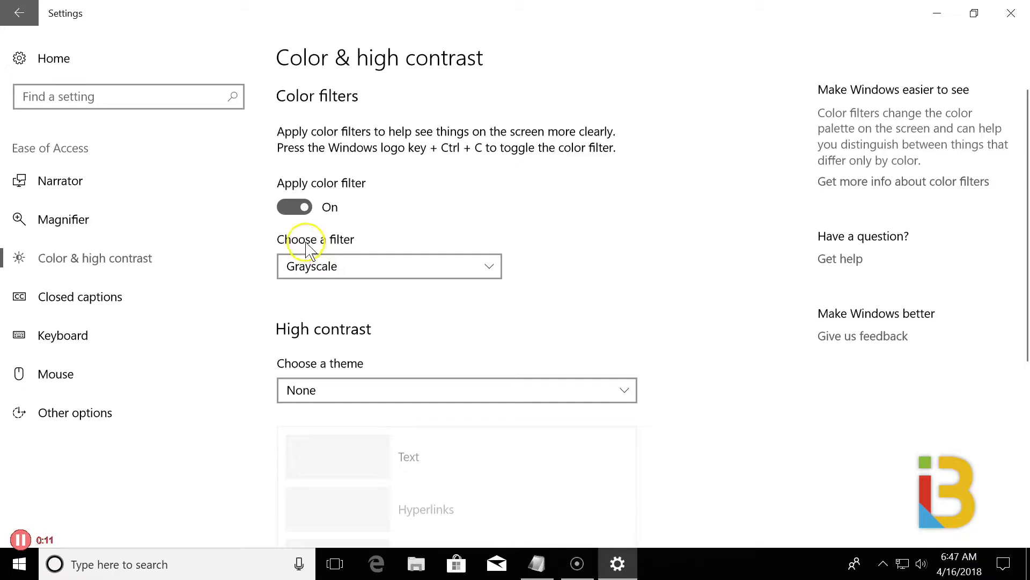
left_click(294, 208)
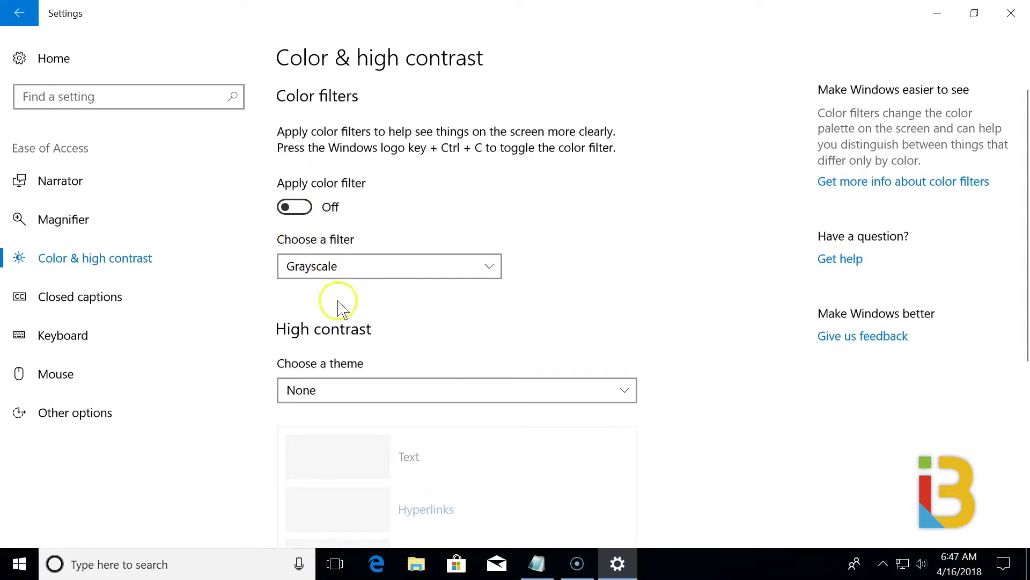
scroll(368, 392, "down", 1)
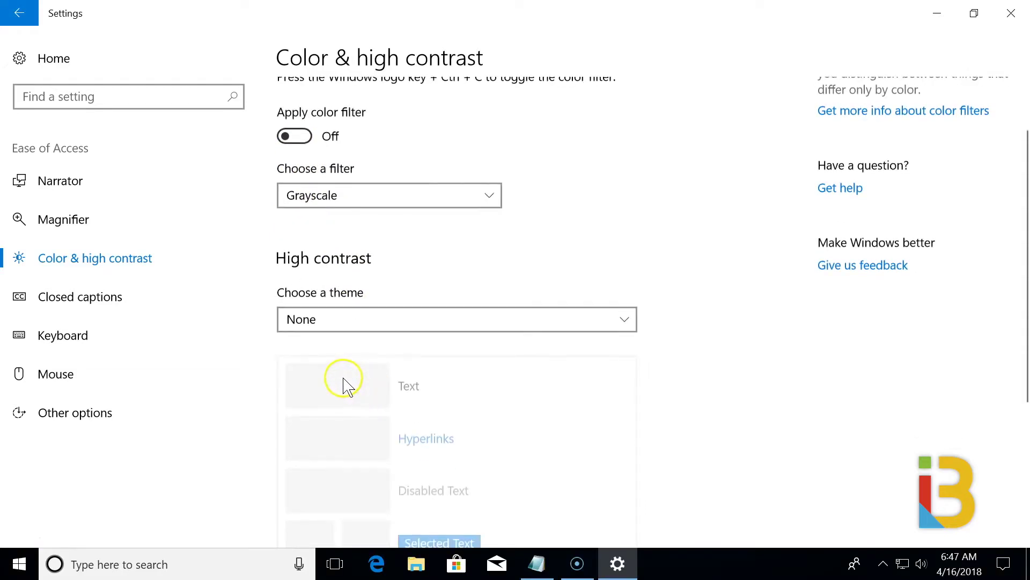
On the Closed captions page, set caption color to Red, then change it to White.
left_click(114, 314)
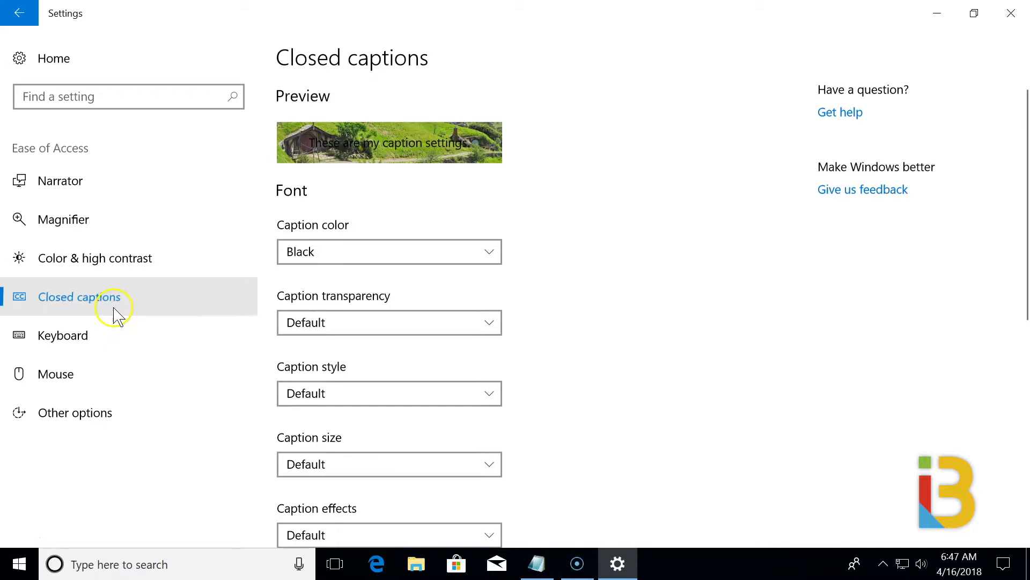
left_click(404, 258)
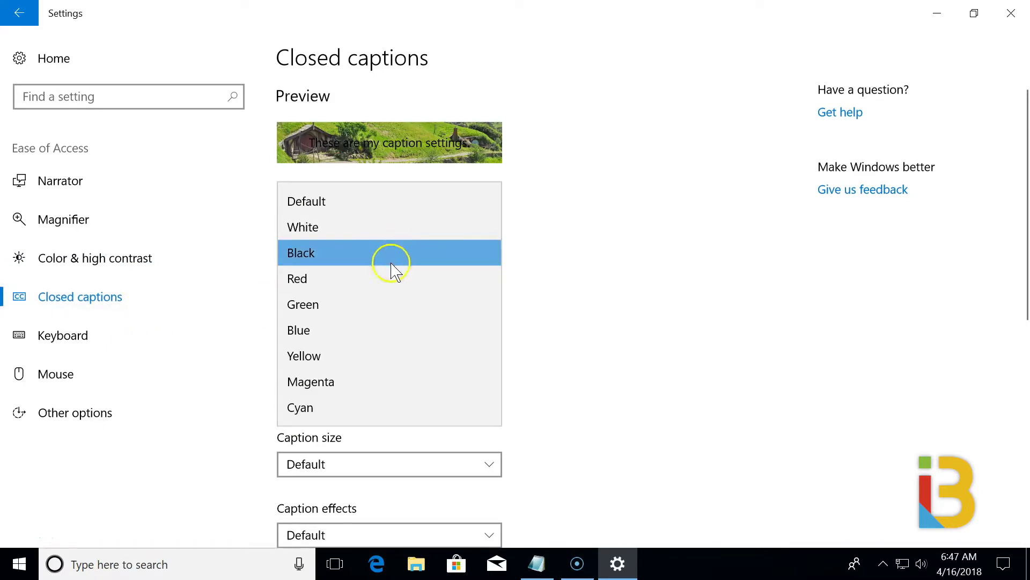
left_click(390, 279)
left_click(385, 258)
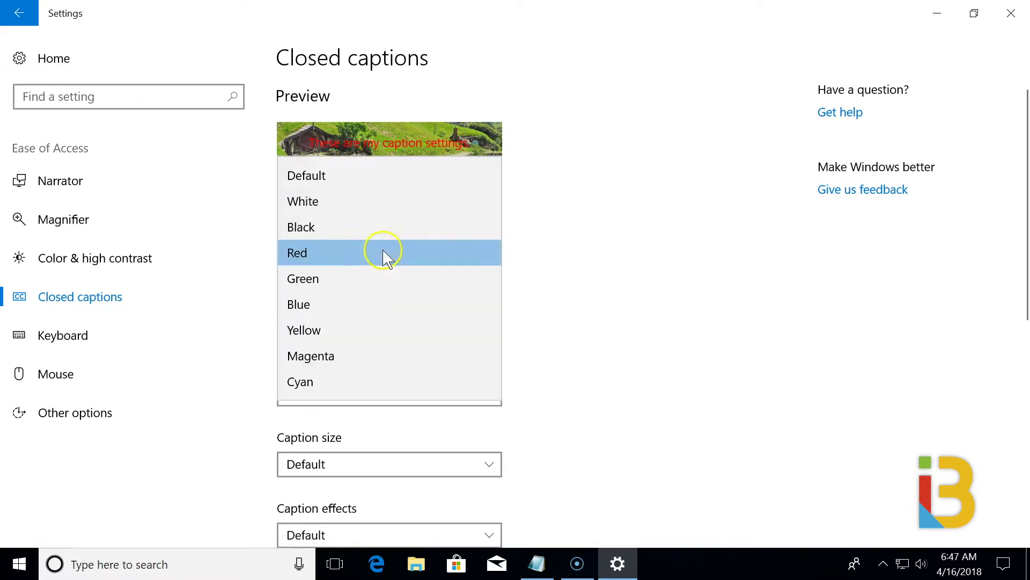
left_click(378, 209)
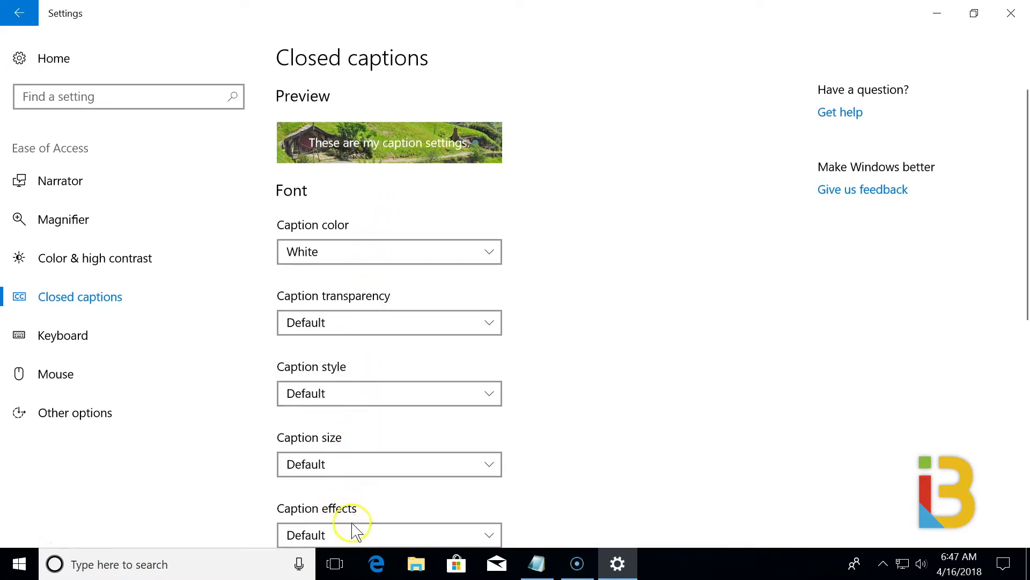
Turn the On-Screen Keyboard on and back off, then go to the Mouse page.
left_click(92, 341)
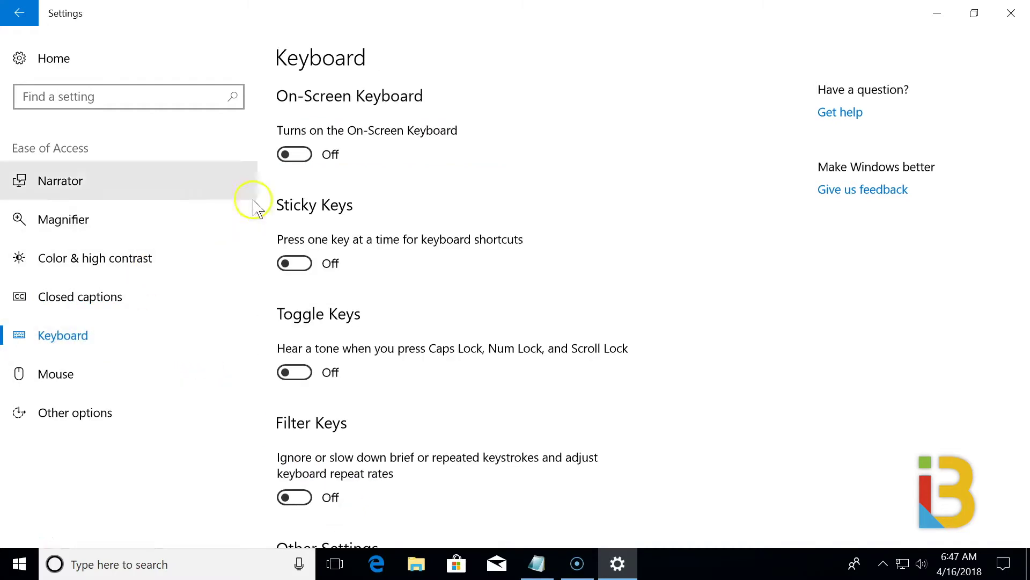
left_click(298, 157)
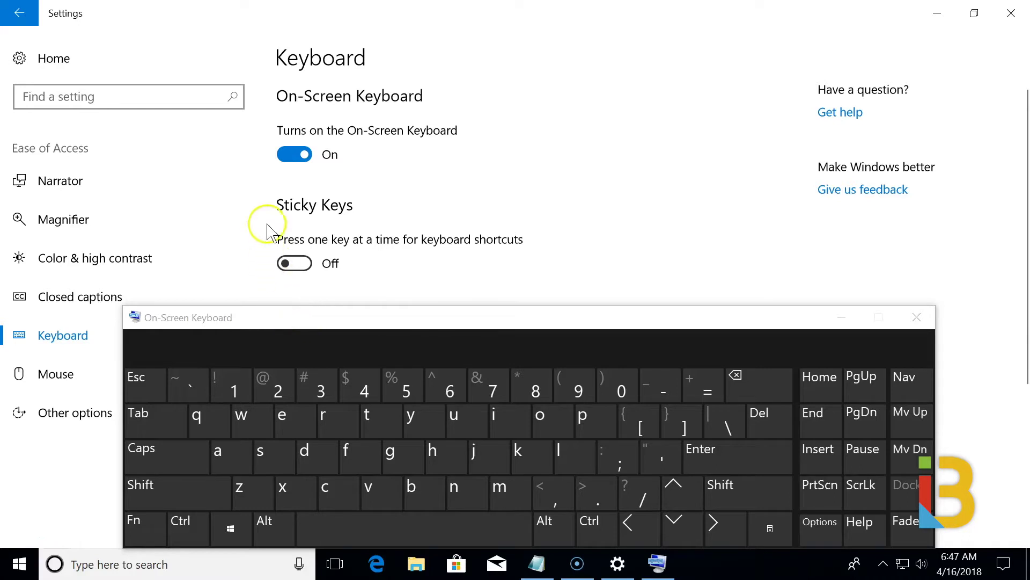
left_click(294, 155)
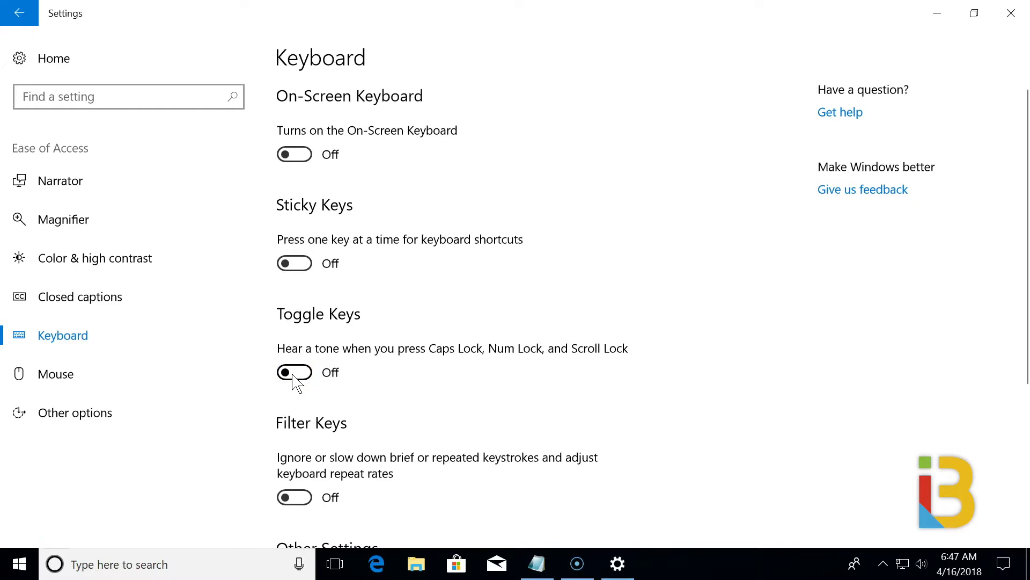
left_click(123, 376)
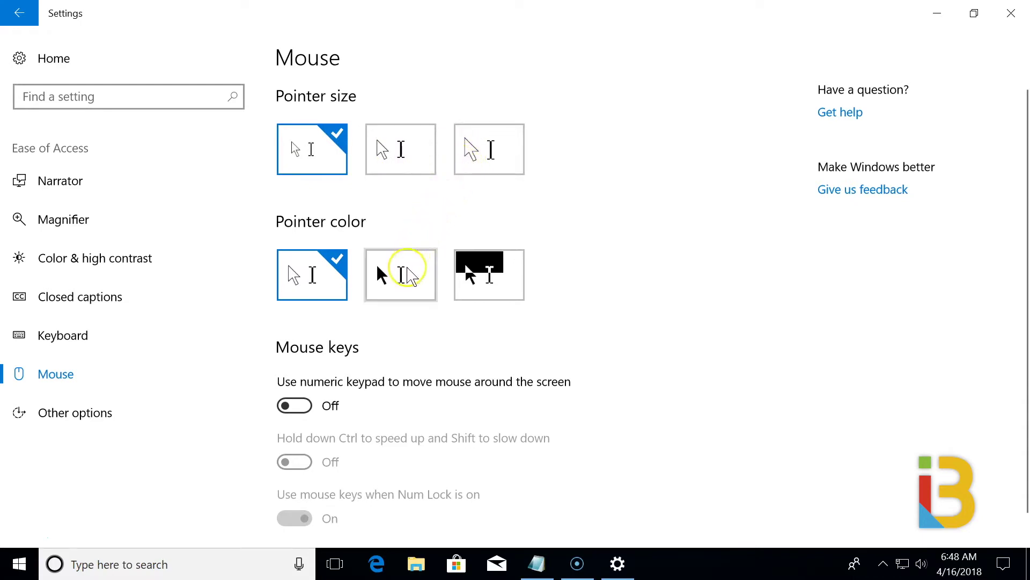
left_click(412, 277)
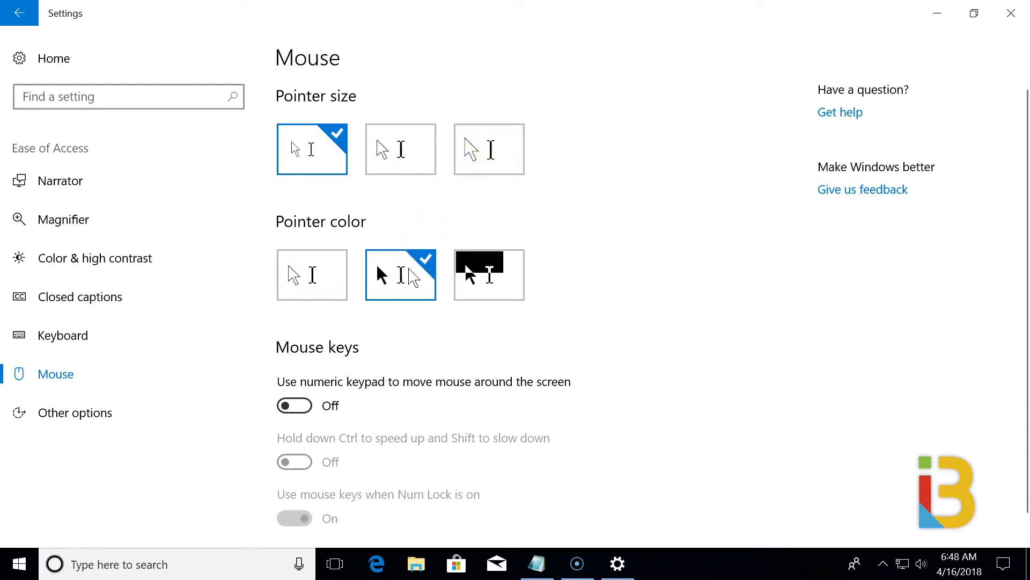
left_click(504, 260)
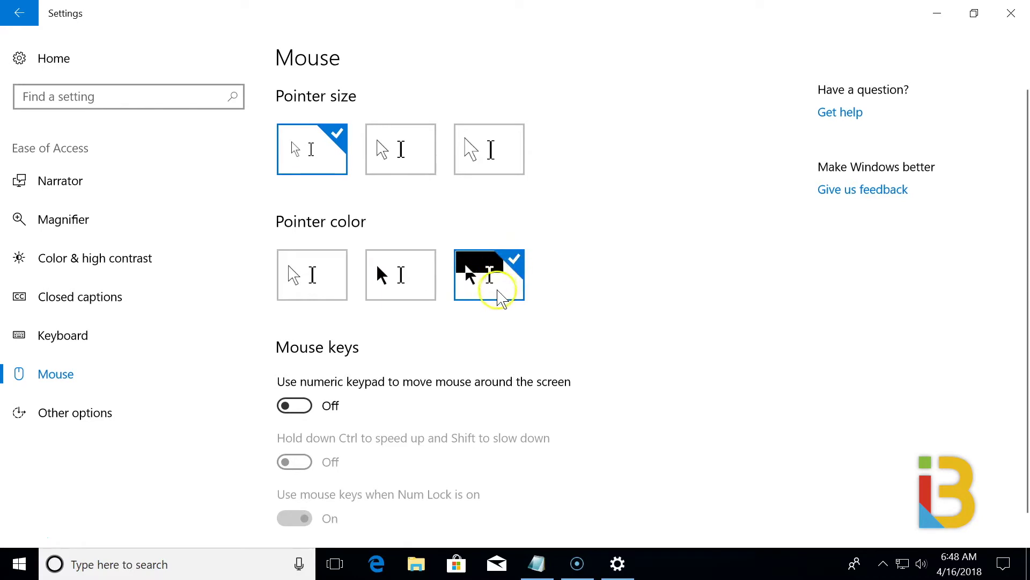
left_click(338, 286)
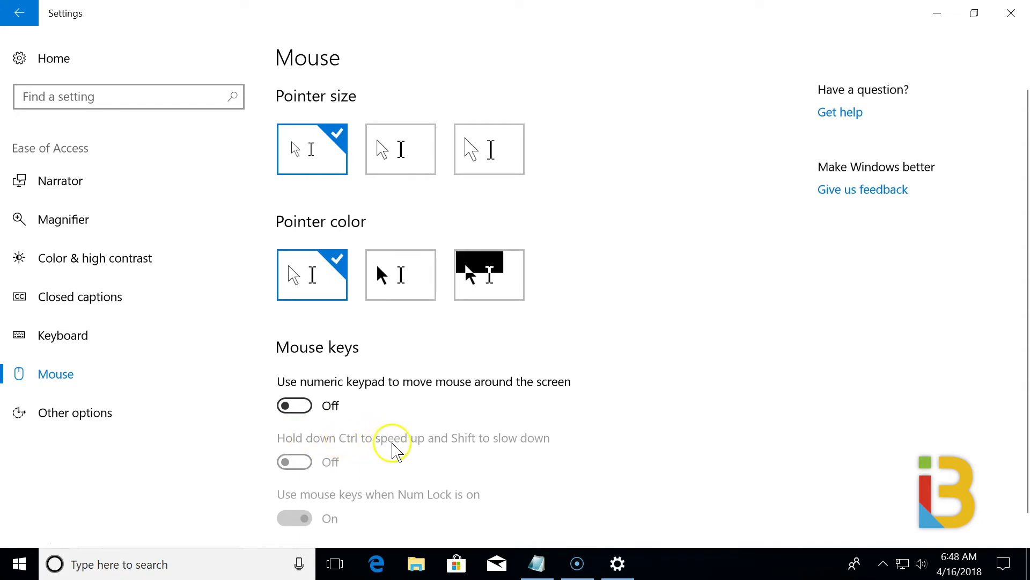
On the Other options page, keep Show notifications for at 5 seconds.
left_click(124, 419)
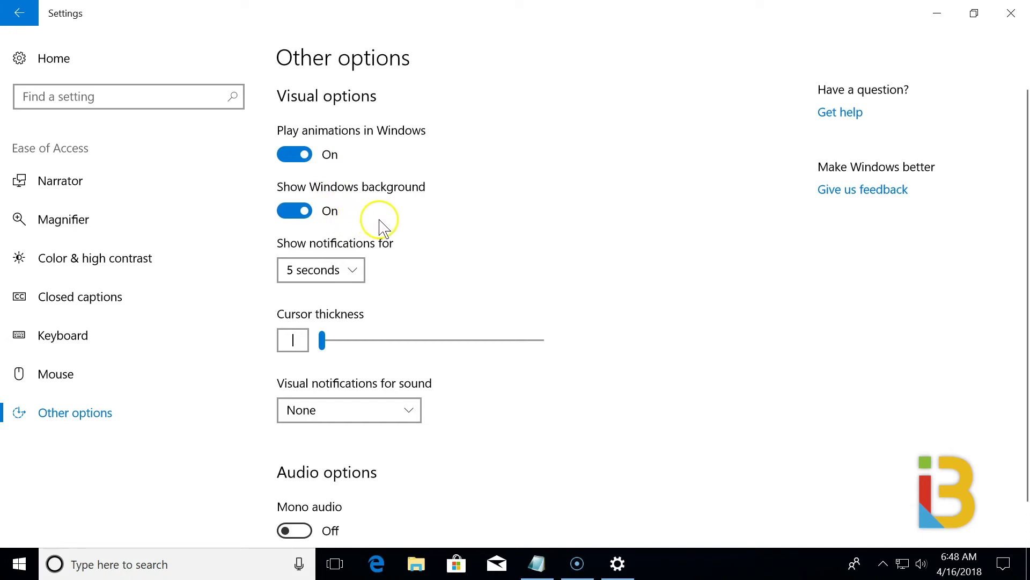
left_click(356, 284)
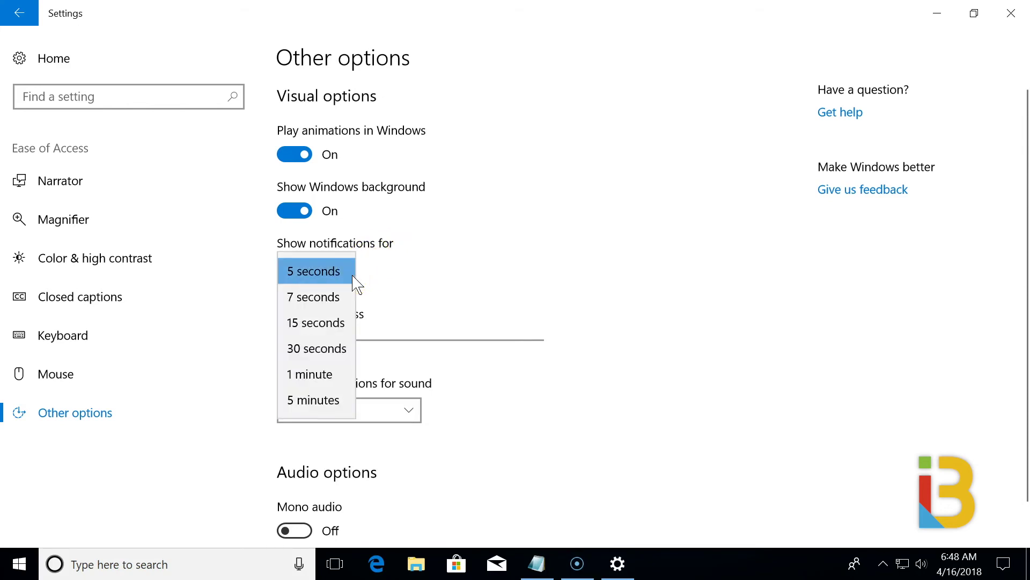
left_click(354, 278)
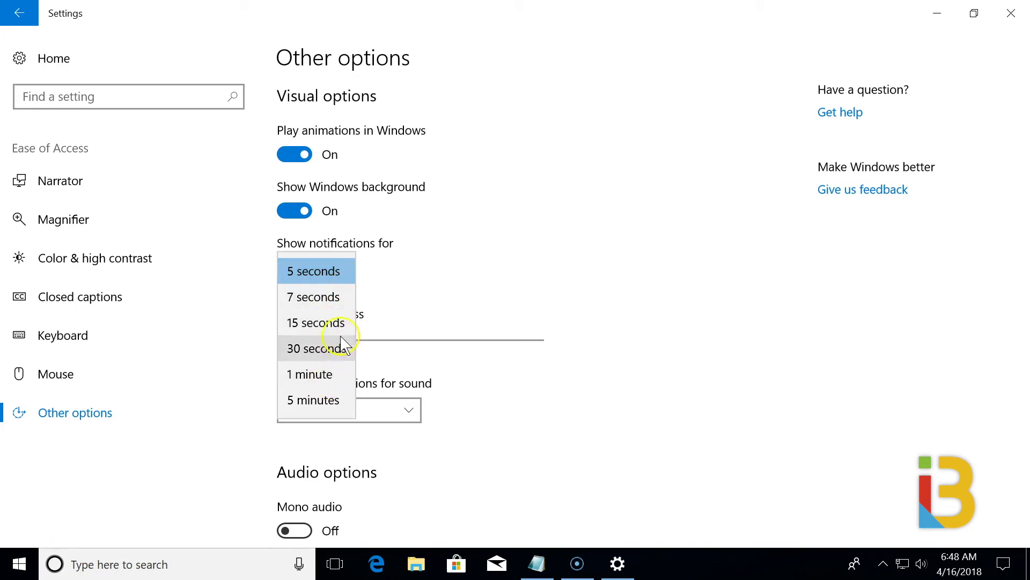
left_click(407, 261)
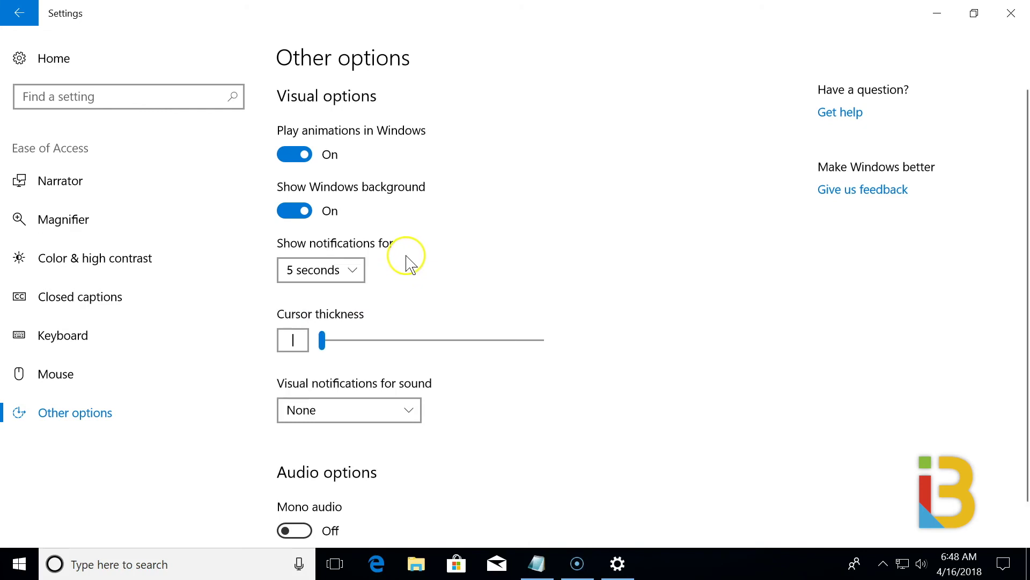